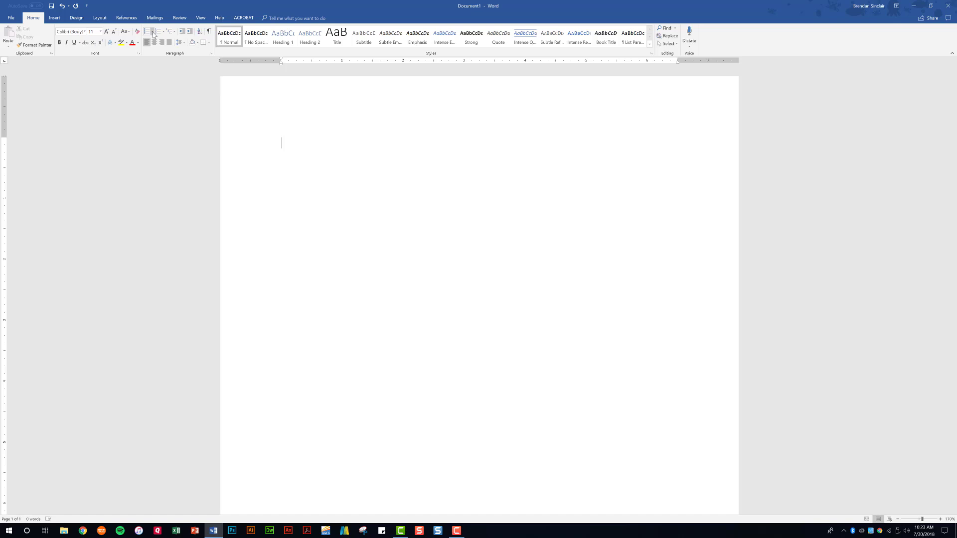
Start a bulleted list on the first line and show the Bullet Library
{"action": "left_click", "coordinate": [148, 34]}
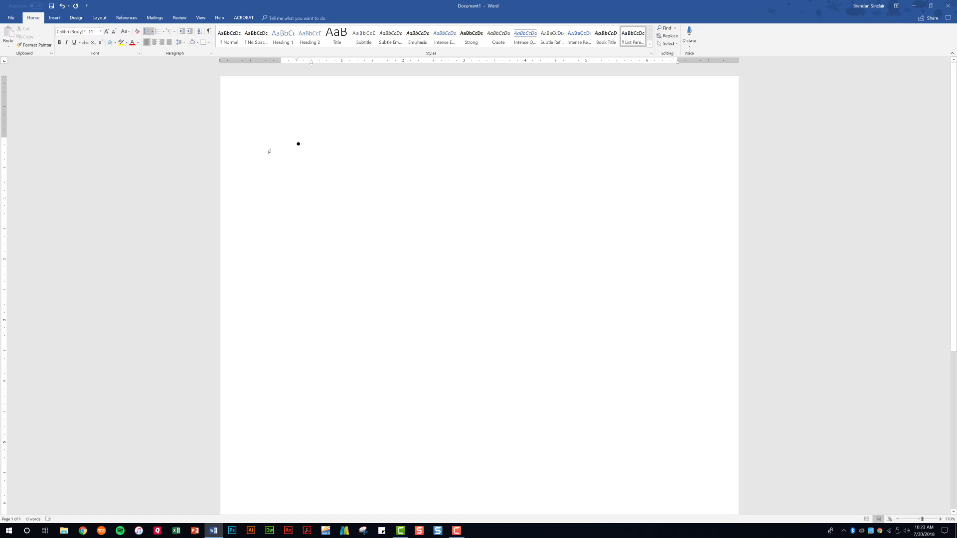
{"action": "left_click", "coordinate": [152, 34]}
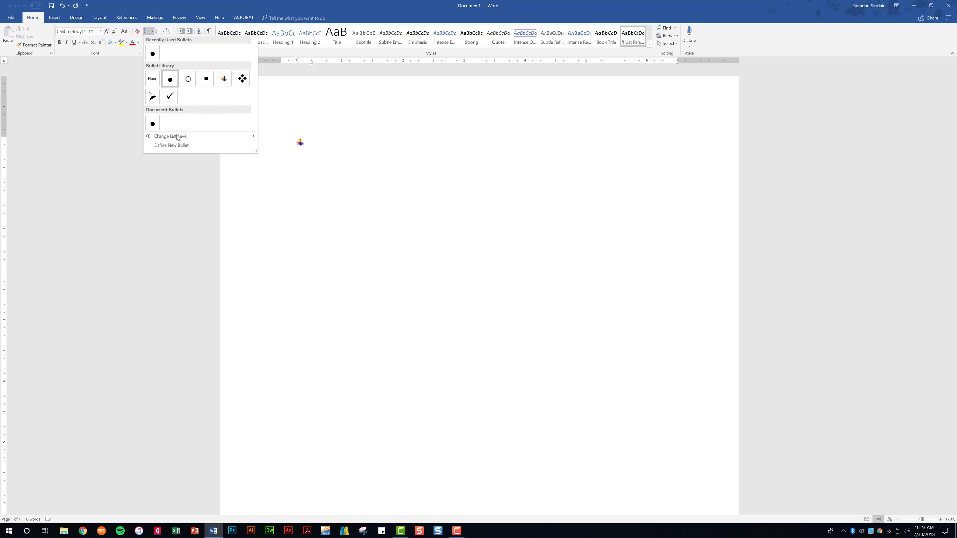
Preview Symbol and Picture options for a new bullet, closing both without changing it
{"action": "left_click", "coordinate": [210, 147]}
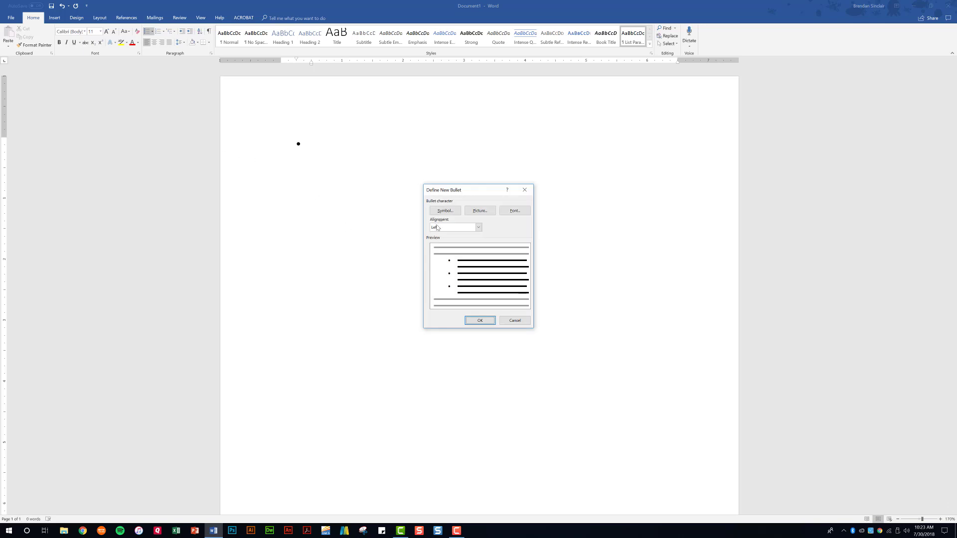
{"action": "left_click", "coordinate": [458, 216]}
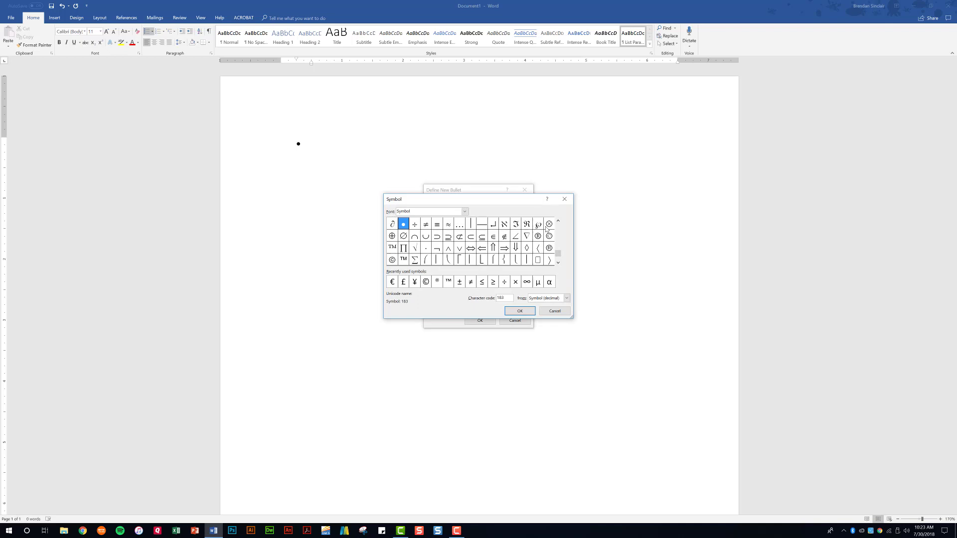
{"action": "left_click", "coordinate": [564, 198]}
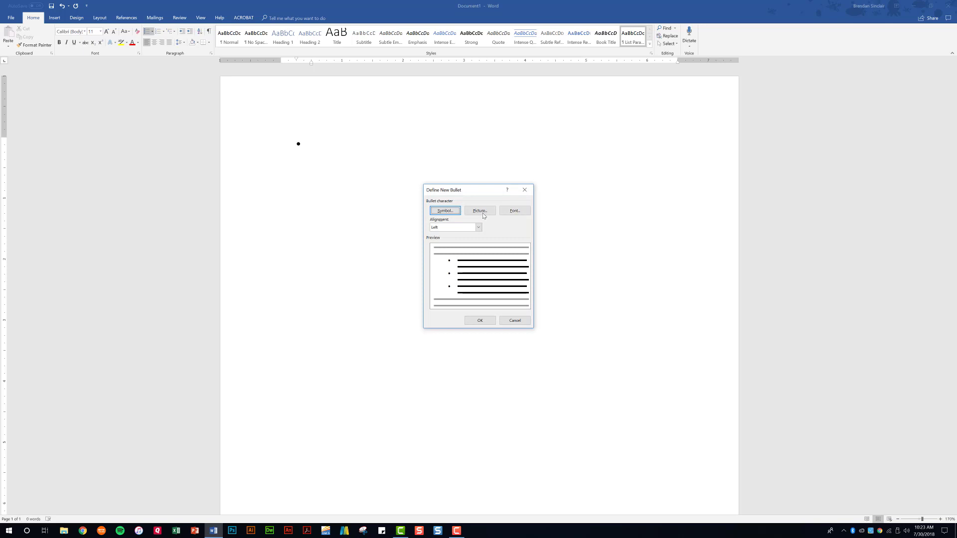
{"action": "left_click", "coordinate": [482, 213]}
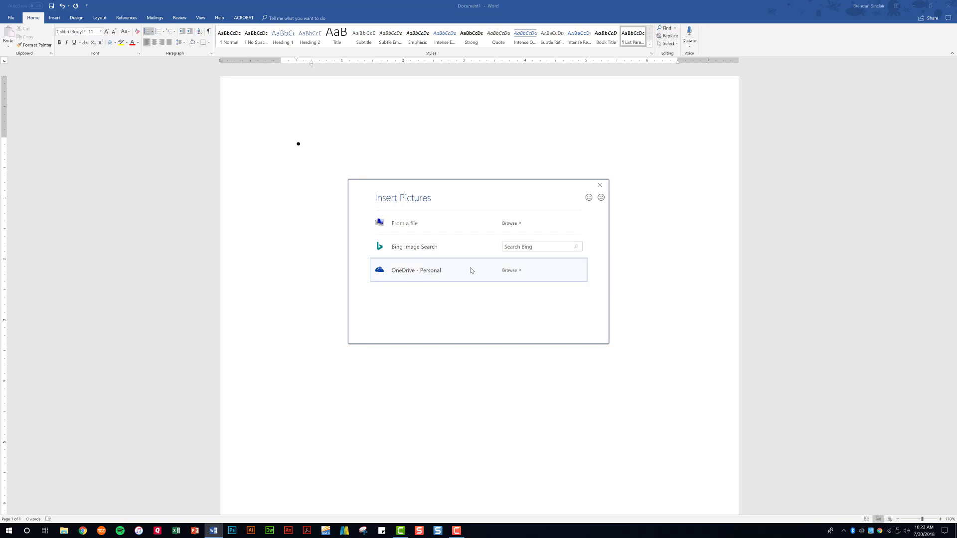
{"action": "left_click", "coordinate": [599, 184]}
Replace the empty bullet with a list numbered 1. and show the numbering formats
{"action": "key", "text": "Escape"}
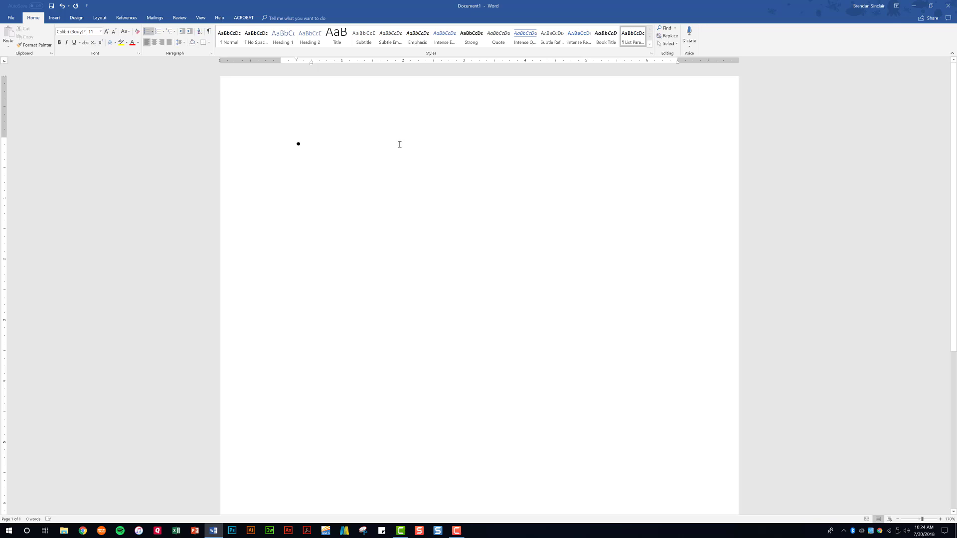
{"action": "key", "text": "Return"}
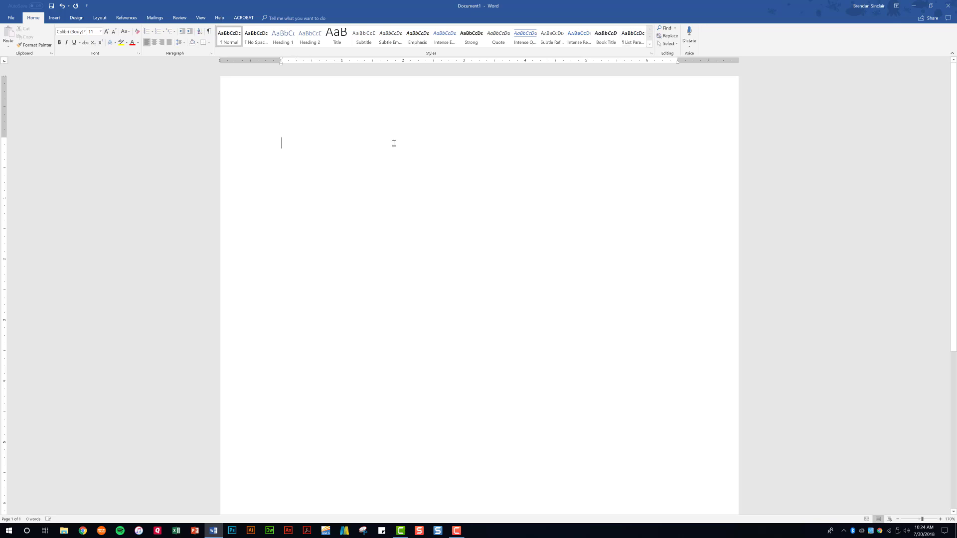
{"action": "left_click", "coordinate": [160, 33]}
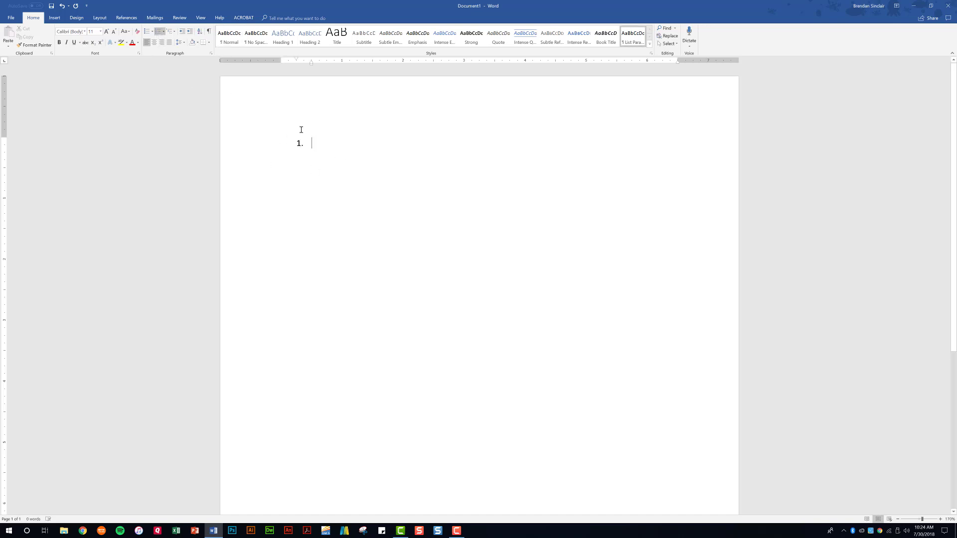
{"action": "left_click", "coordinate": [163, 31]}
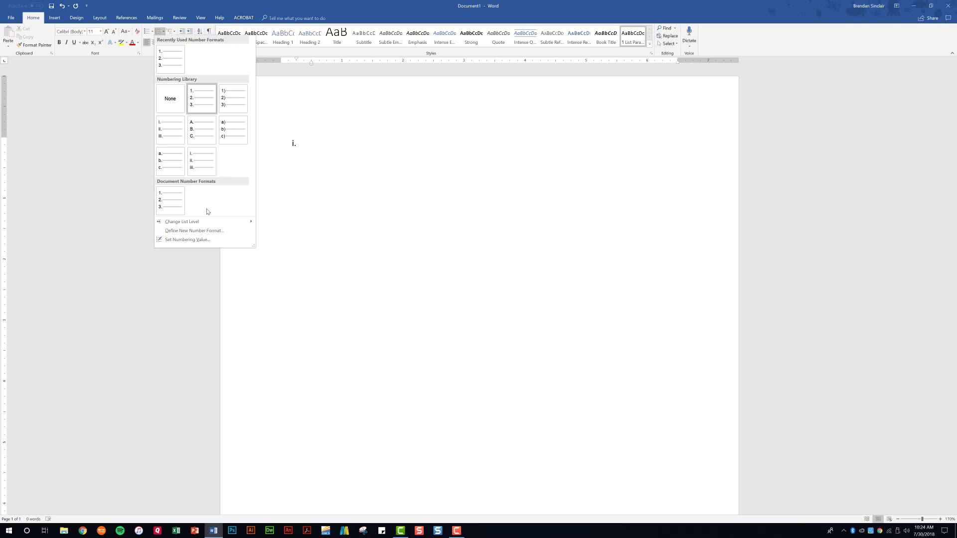
Review number style and alignment in Define New Number Format, keeping 1, 2, 3, then select 1
{"action": "left_click", "coordinate": [199, 233]}
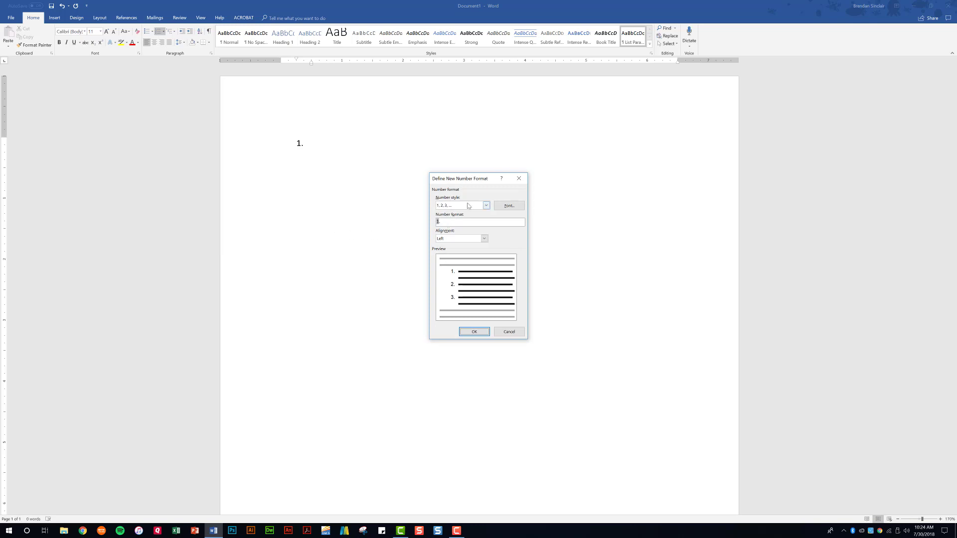
{"action": "left_click", "coordinate": [486, 206]}
{"action": "scroll", "coordinate": [487, 219], "scroll_direction": "down", "scroll_amount": 1}
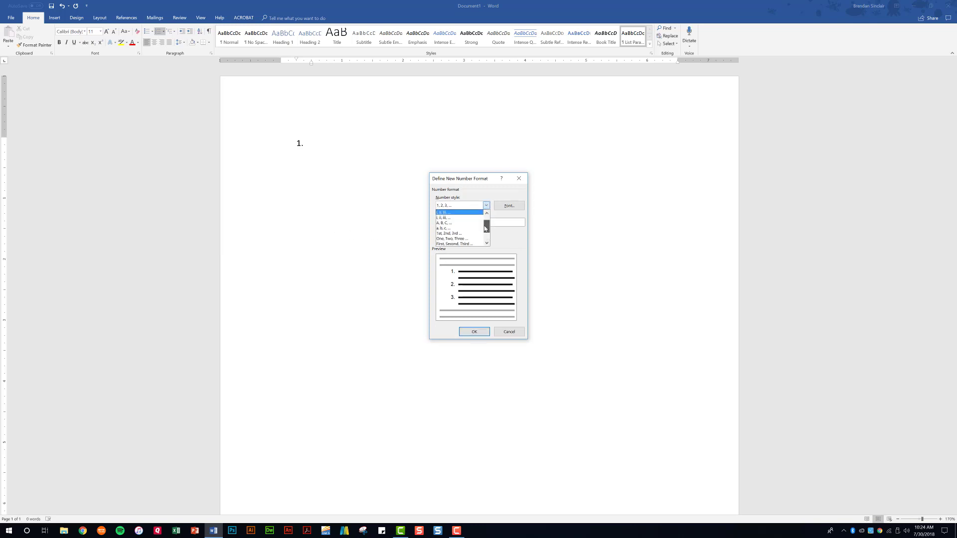
{"action": "left_click", "coordinate": [492, 194]}
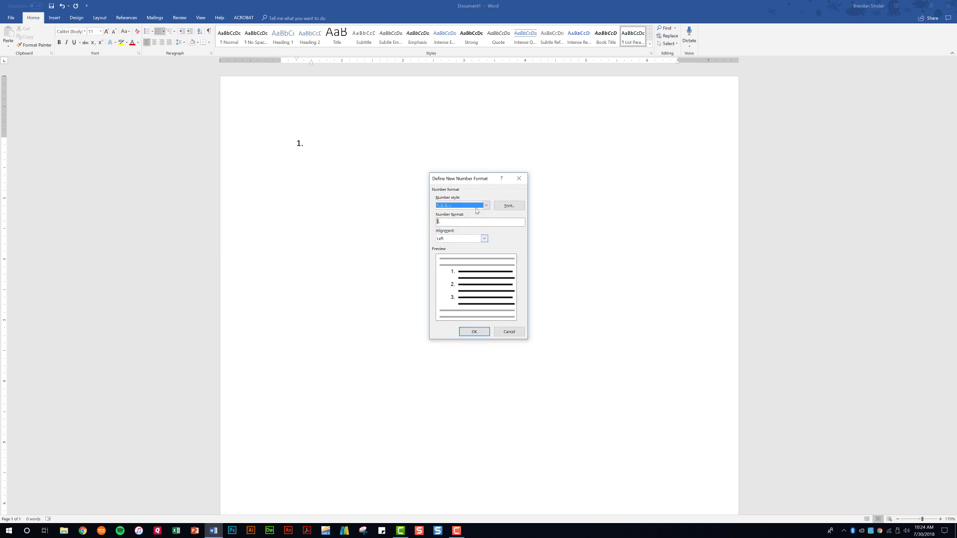
{"action": "left_click", "coordinate": [460, 238]}
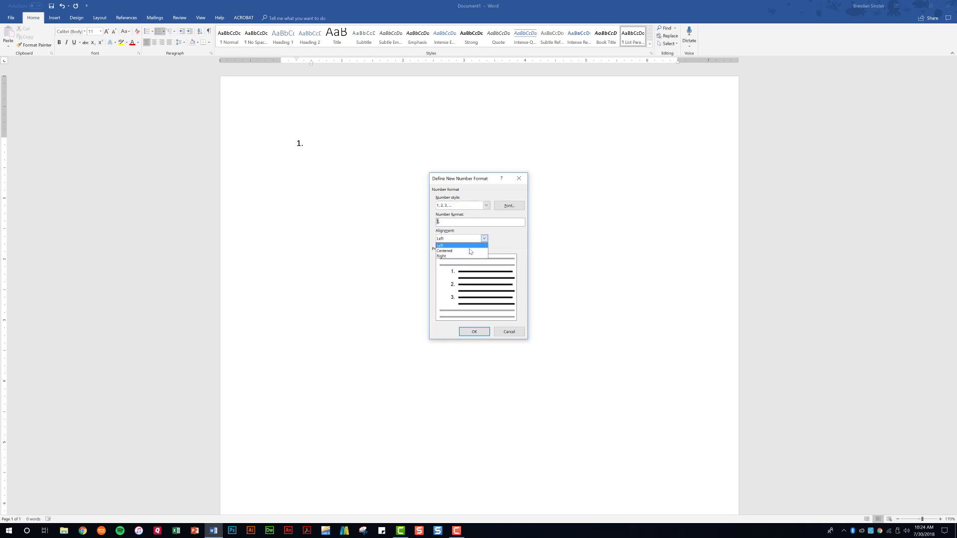
{"action": "left_click", "coordinate": [510, 331]}
{"action": "left_click", "coordinate": [510, 331]}
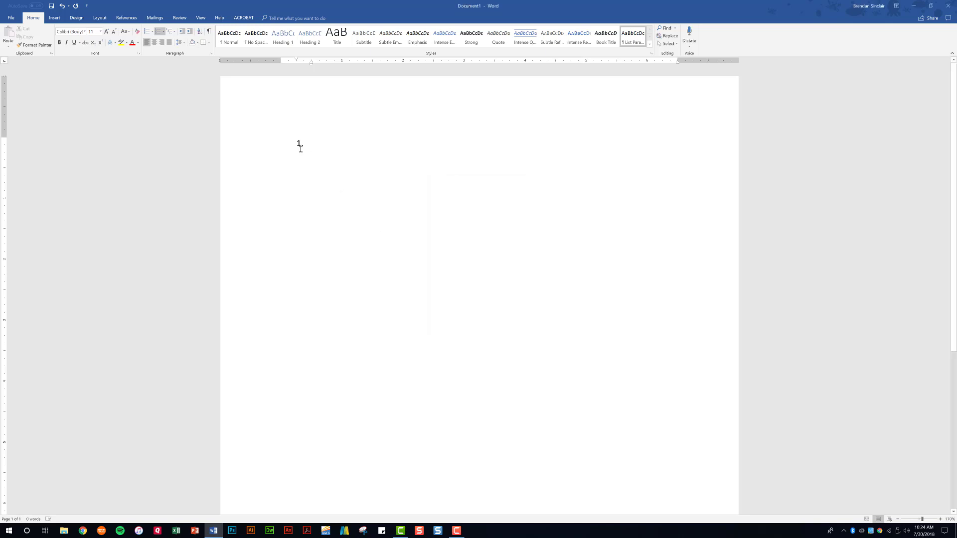
{"action": "left_click", "coordinate": [300, 144]}
Set the list's numbering value to start at 25
{"action": "right_click", "coordinate": [299, 143]}
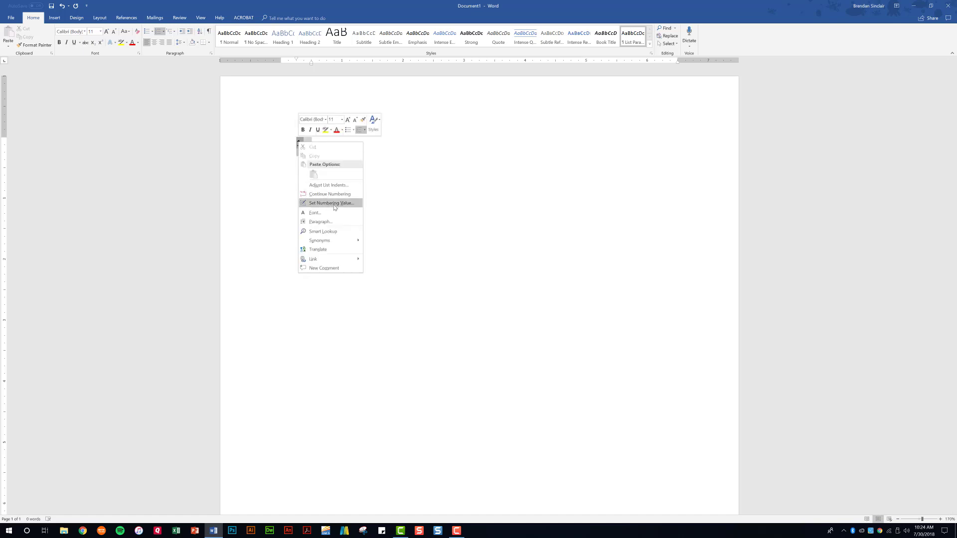
{"action": "left_click", "coordinate": [349, 204]}
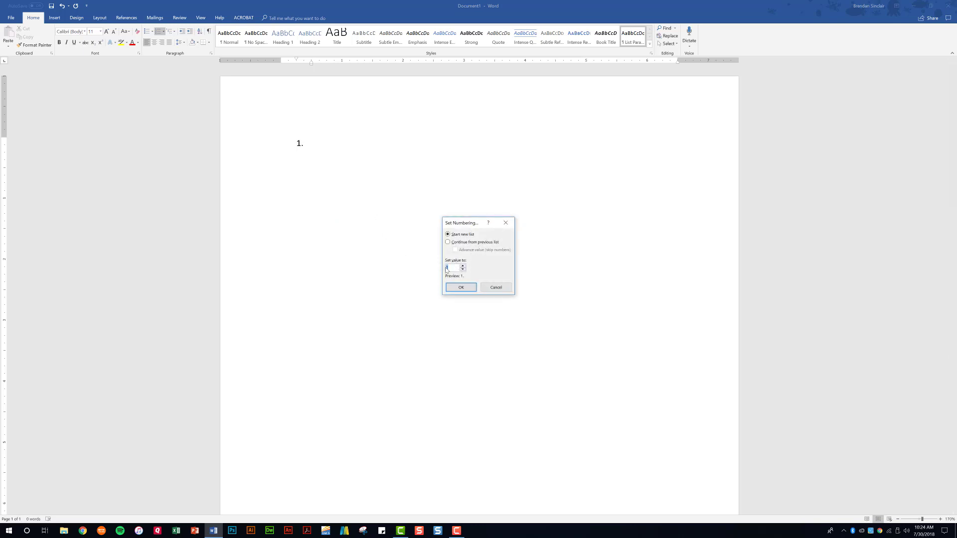
{"action": "type", "text": "25"}
{"action": "key", "text": "Return"}
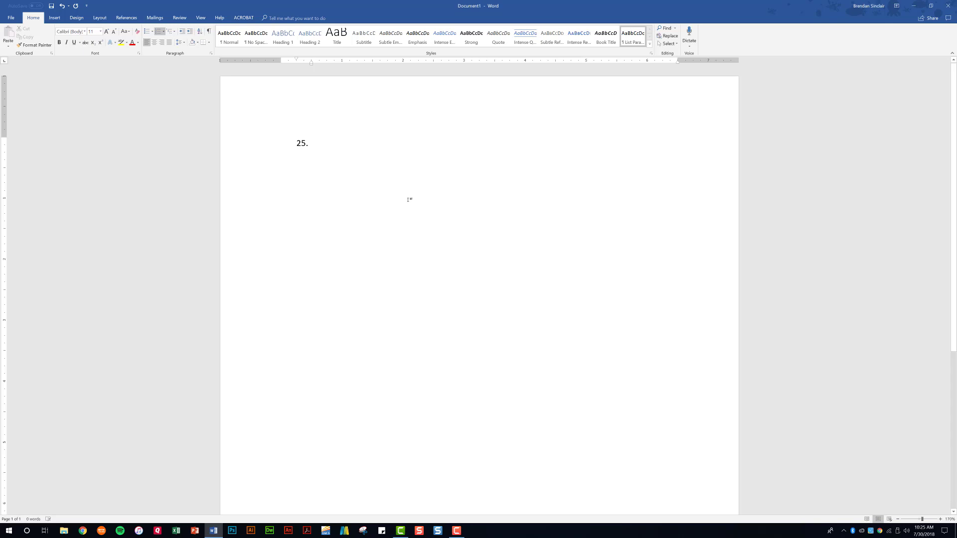
Type '?' into items 25 and 26, leaving an empty item 27
{"action": "type", "text": "?"}
{"action": "key", "text": "Return"}
{"action": "type", "text": "?"}
{"action": "key", "text": "Return"}
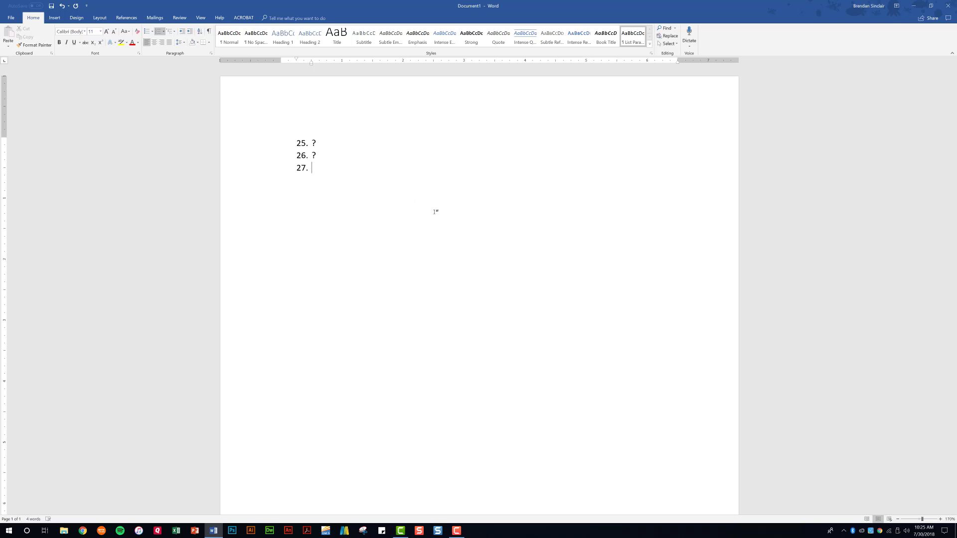
Select all the list text and delete it along with its numbering
{"action": "triple_click", "coordinate": [254, 132]}
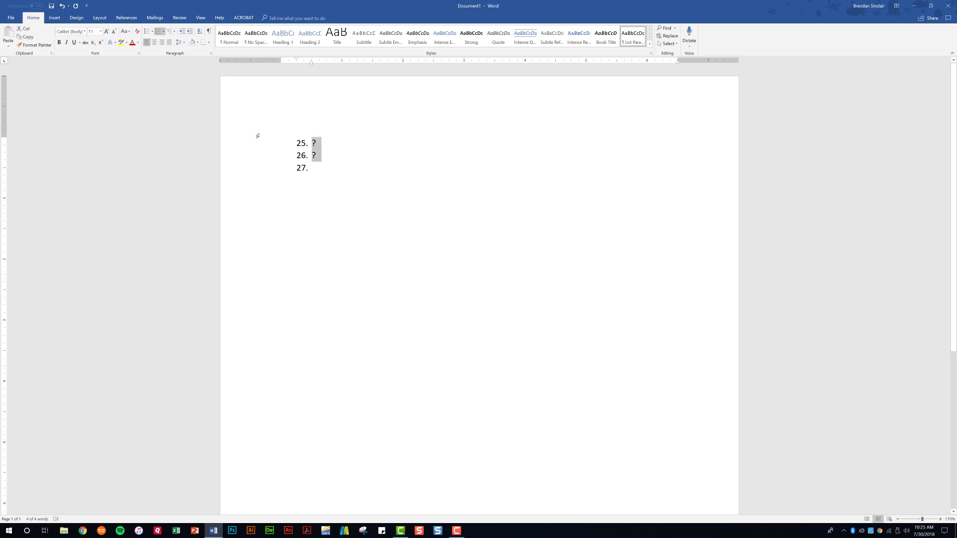
{"action": "key", "text": "BackSpace"}
{"action": "key", "text": "BackSpace"}
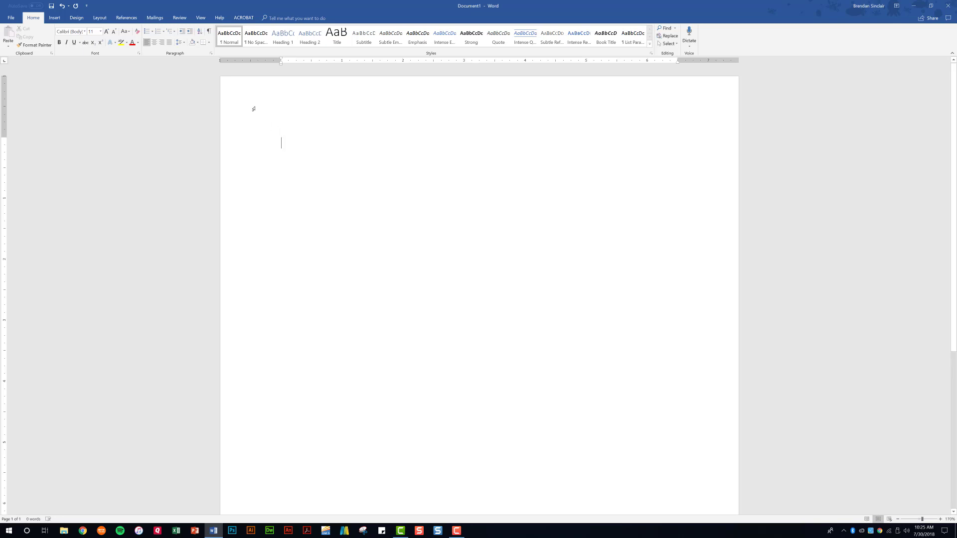
Apply the 1) a) i) multilevel list style
{"action": "left_click", "coordinate": [175, 33]}
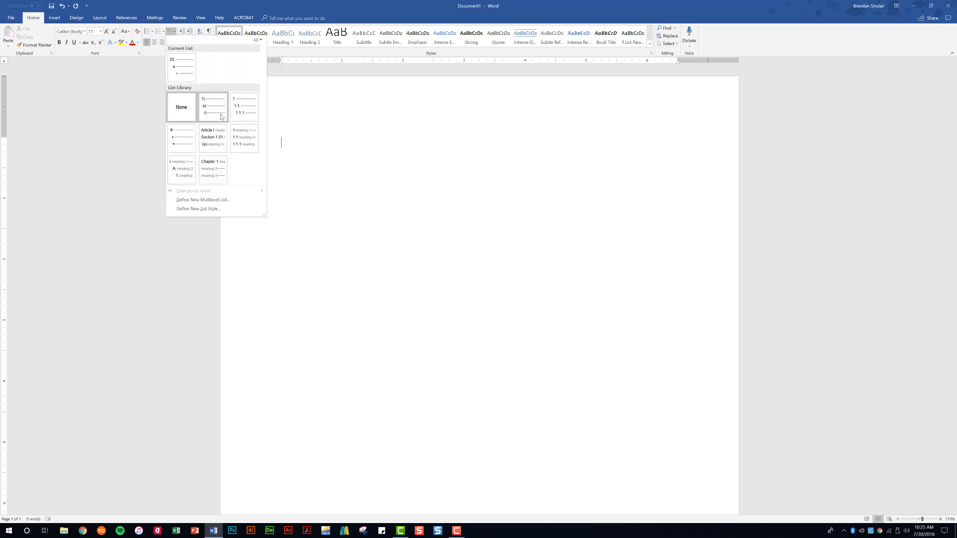
{"action": "mouse_move", "coordinate": [222, 116]}
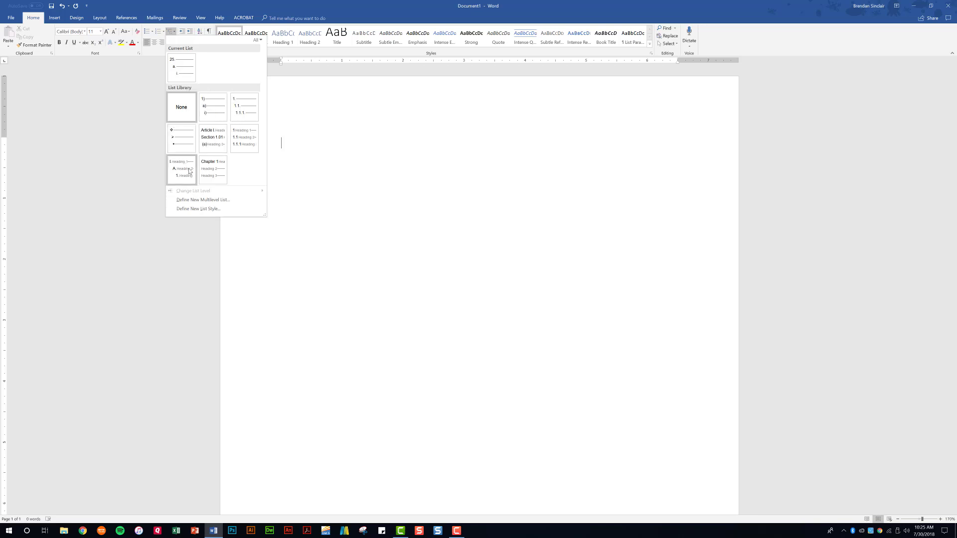
{"action": "left_click", "coordinate": [217, 114]}
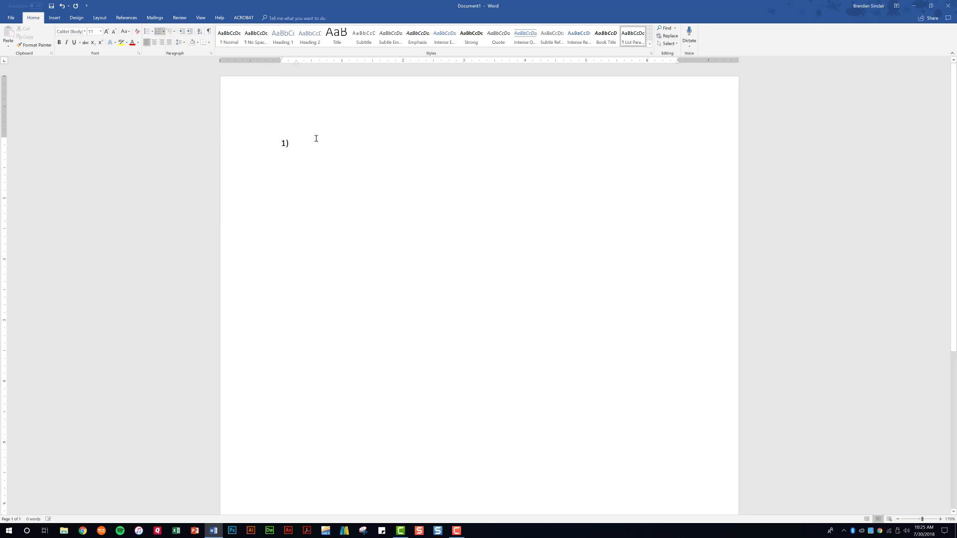
Type '?' for item 1), then add sub-points a) and b) with '?'
{"action": "type", "text": "?"}
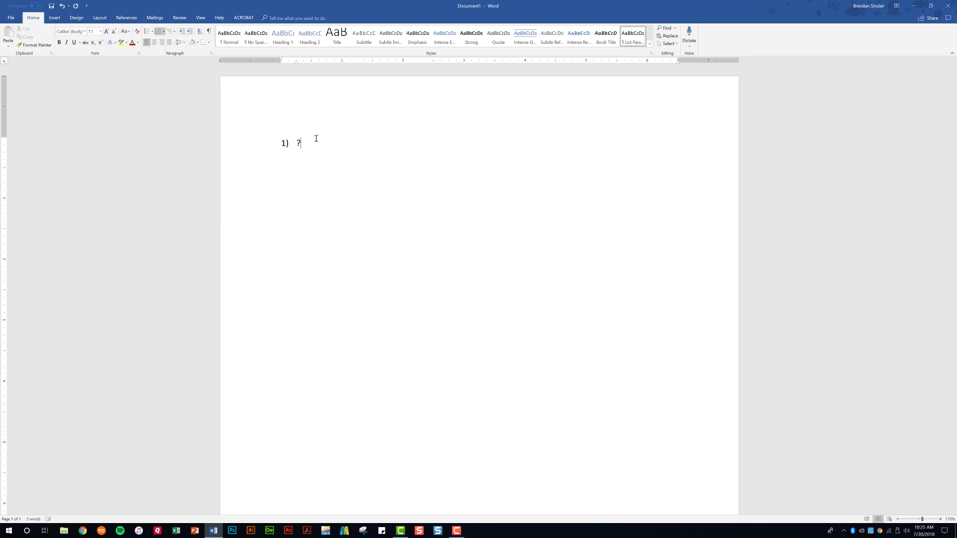
{"action": "key", "text": "Return"}
{"action": "key", "text": "Tab"}
{"action": "type", "text": "?"}
{"action": "key", "text": "Return"}
{"action": "type", "text": "?"}
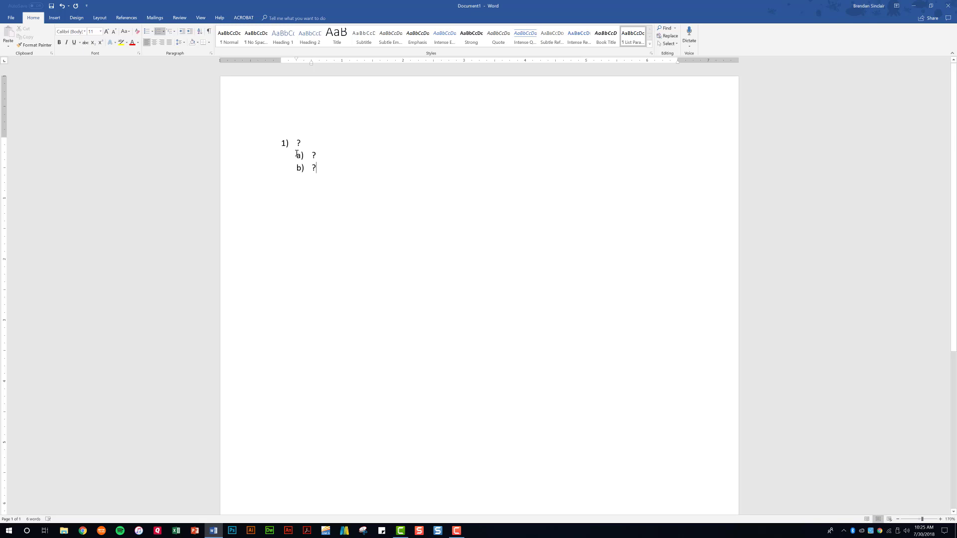
Insert nested sub-points i) and (1) below a), each holding '?'
{"action": "left_click", "coordinate": [332, 154]}
{"action": "key", "text": "Return"}
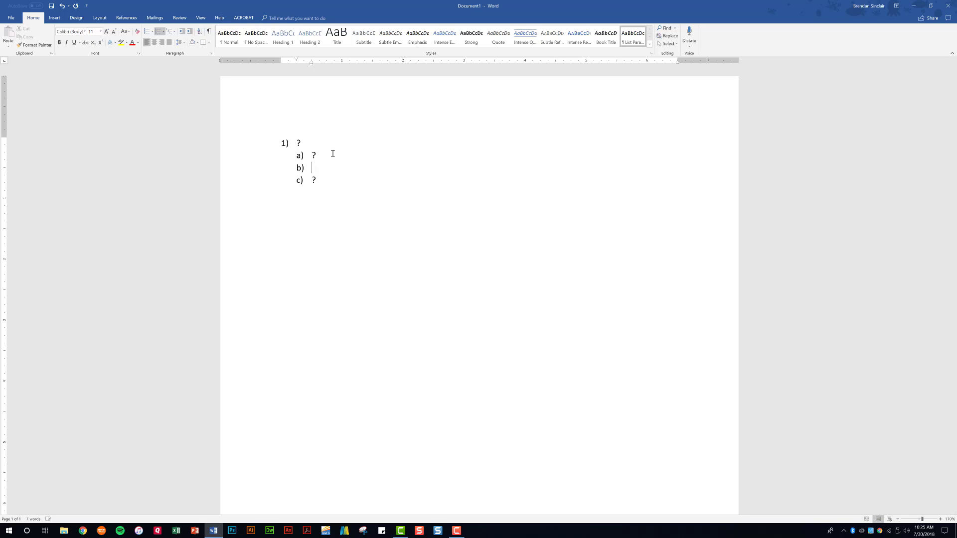
{"action": "key", "text": "Tab"}
{"action": "type", "text": "?"}
{"action": "key", "text": "Return"}
{"action": "key", "text": "Tab"}
{"action": "type", "text": "?"}
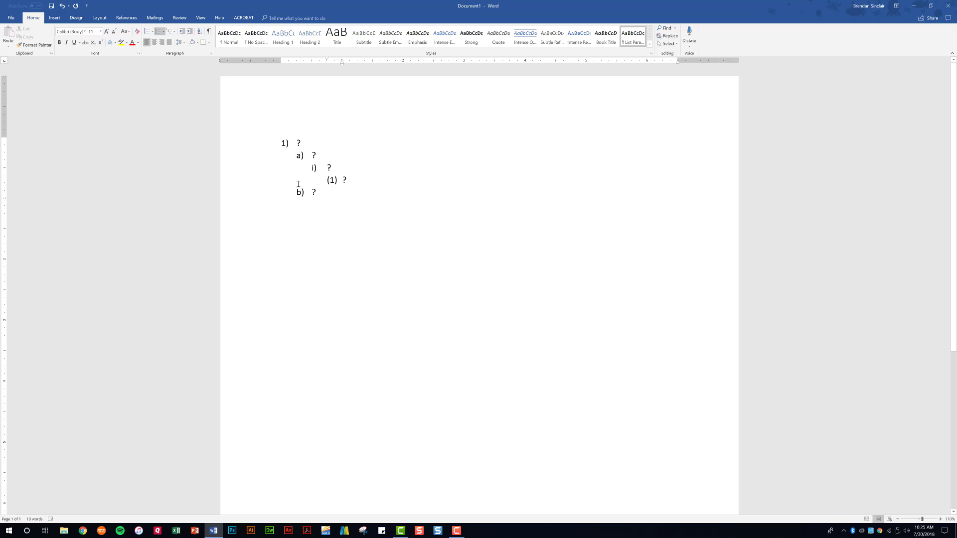
Open Define New Multilevel List and inspect levels 5 and 7
{"action": "left_click", "coordinate": [174, 32]}
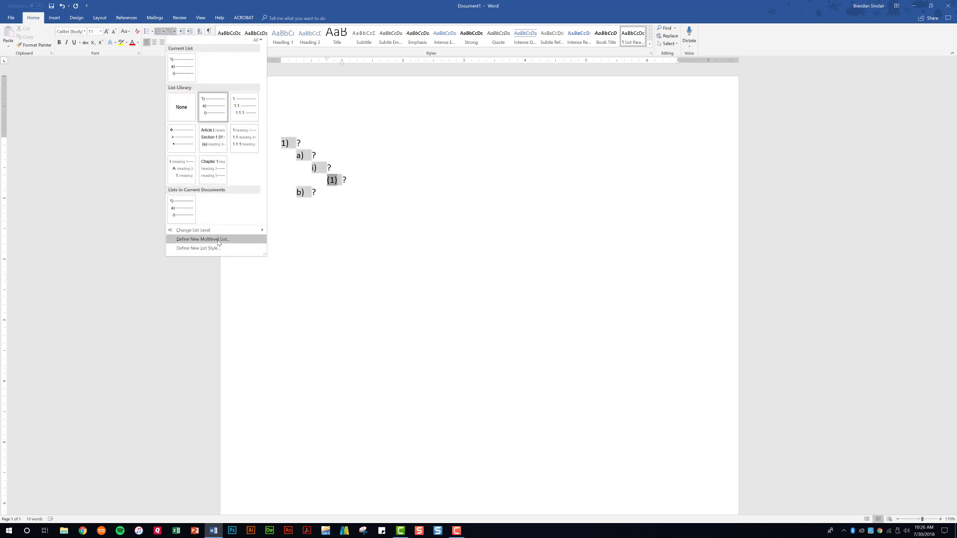
{"action": "left_click", "coordinate": [217, 242]}
{"action": "left_click", "coordinate": [409, 212]}
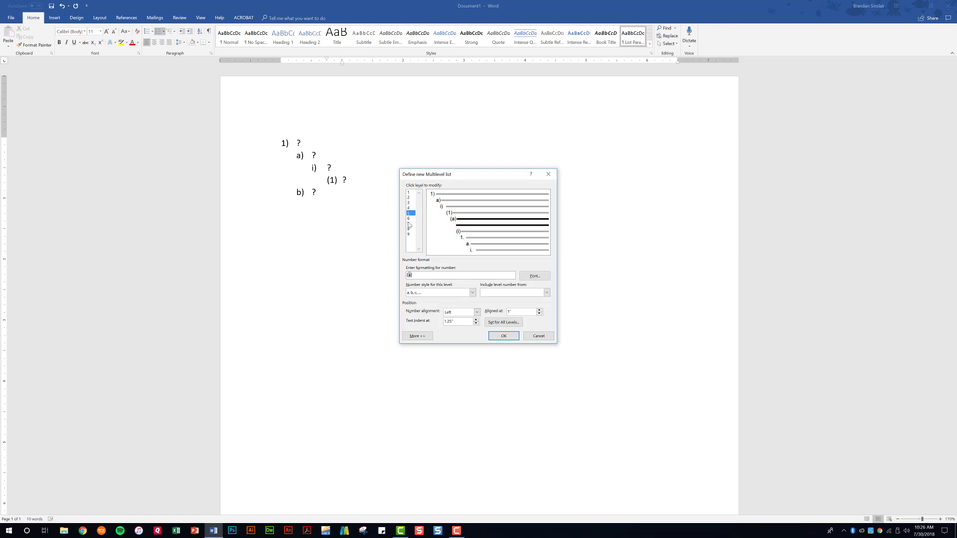
{"action": "left_click", "coordinate": [409, 223]}
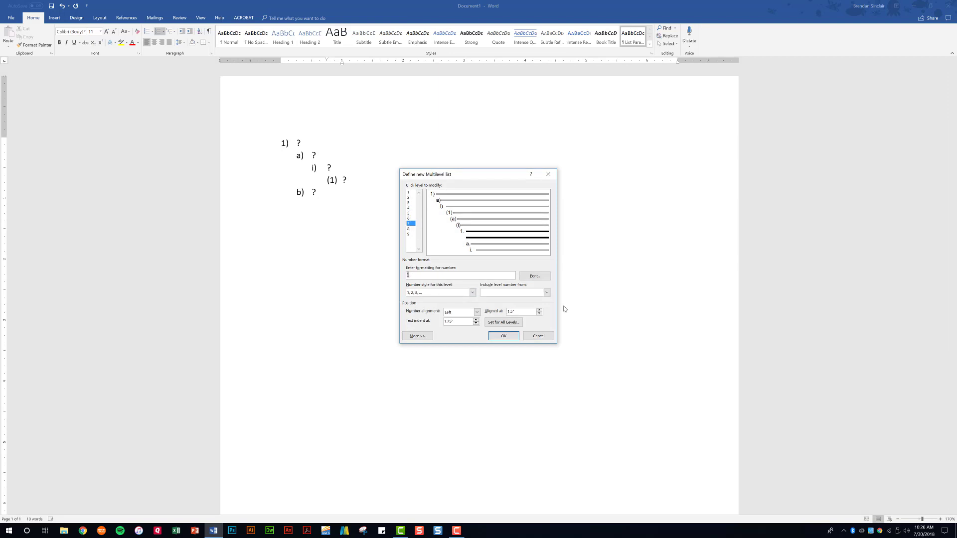